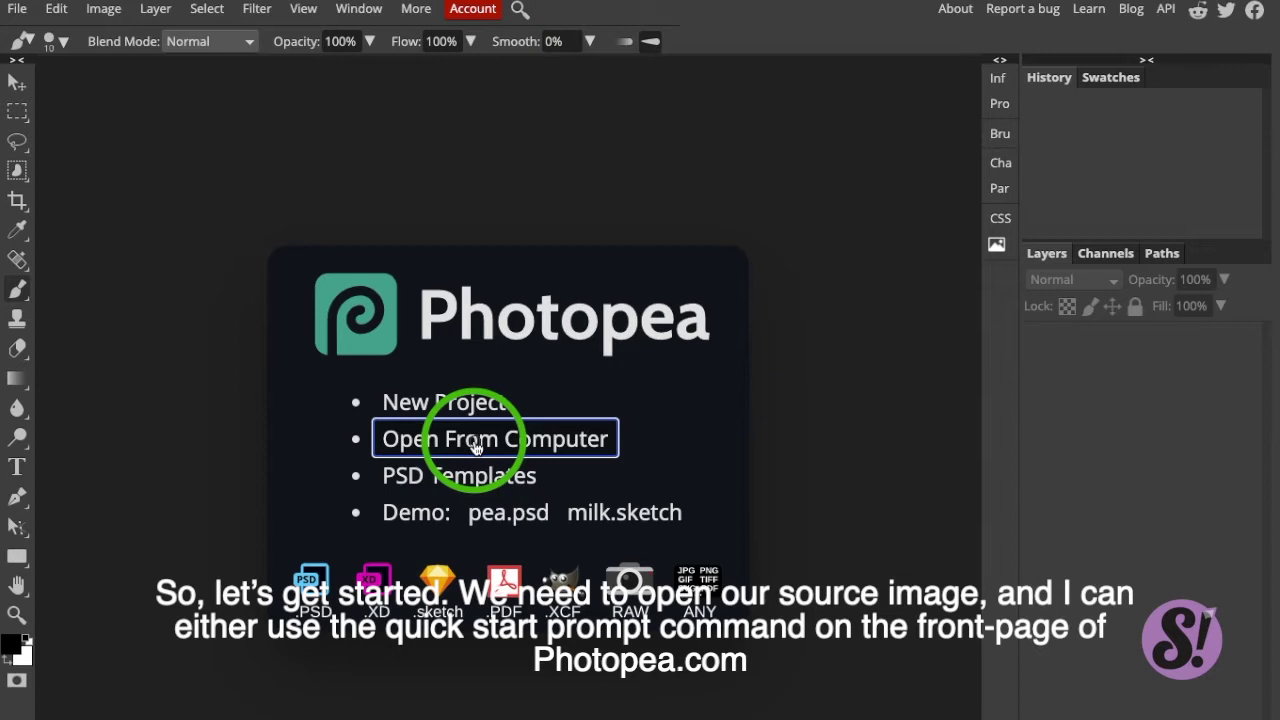
- Load real_photo_sample_1-removebg-preview.png from the computer into Photopea as a new document
{"action": "left_click", "coordinate": [408, 443]}
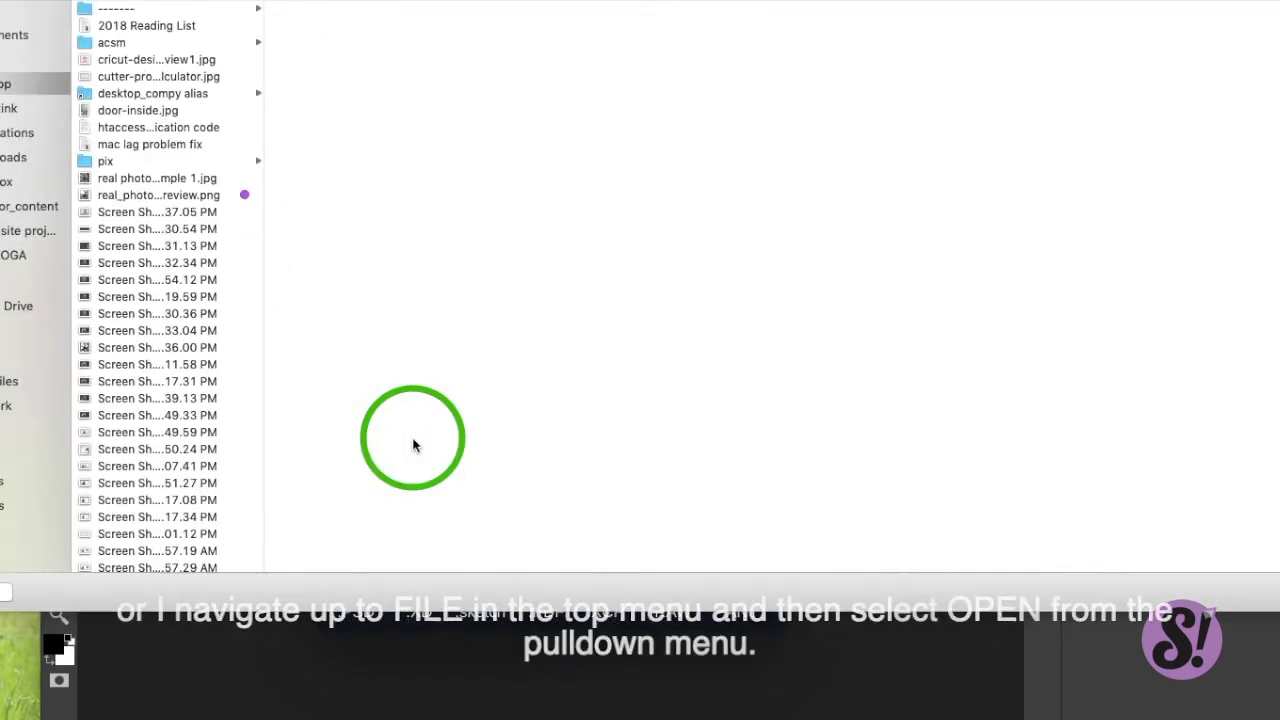
{"action": "left_click", "coordinate": [175, 195]}
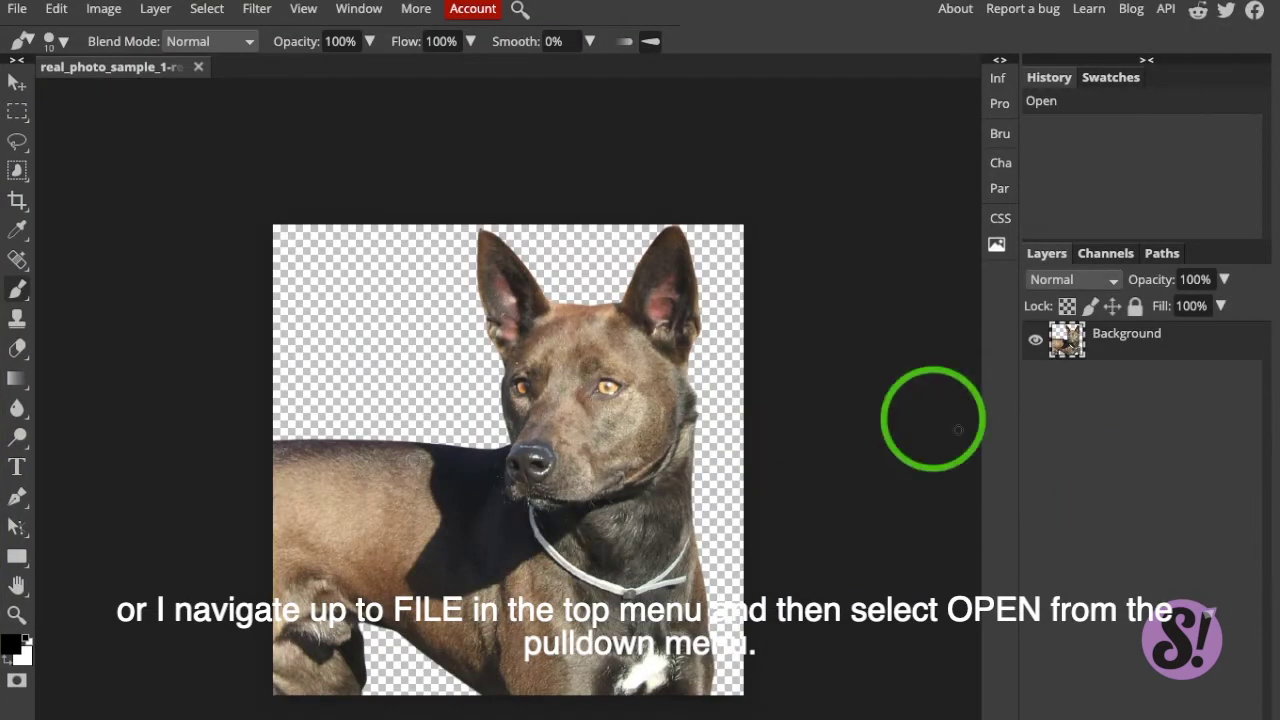
- Zoom in and apply Hue/Saturation with Saturation at -100 to make the dog photo greyscale
{"action": "key", "text": "ctrl+plus"}
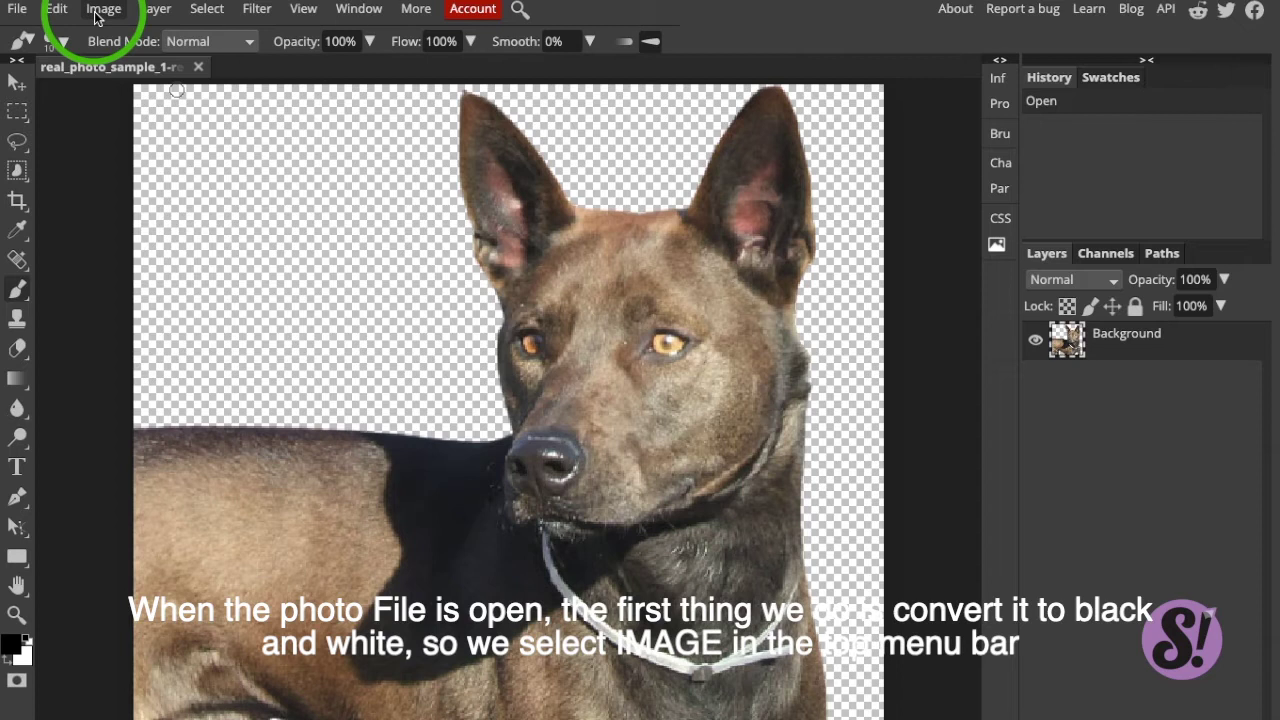
{"action": "left_click", "coordinate": [95, 18]}
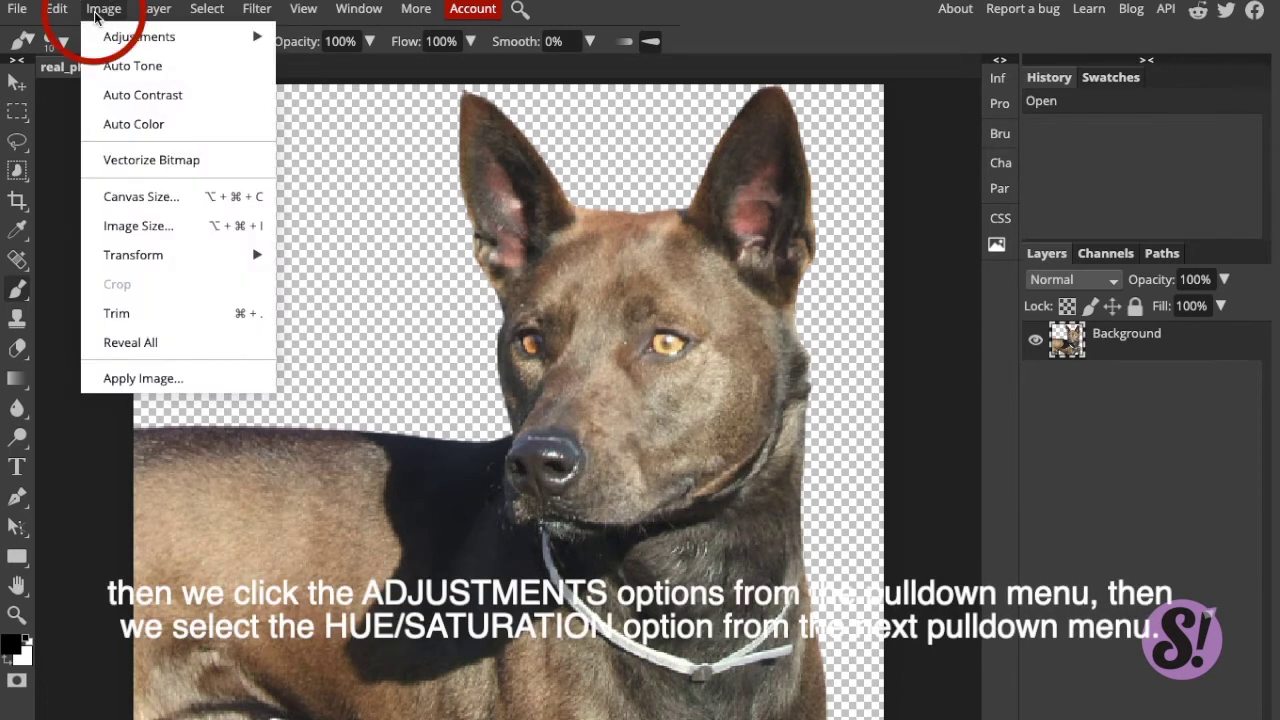
{"action": "left_click", "coordinate": [106, 37]}
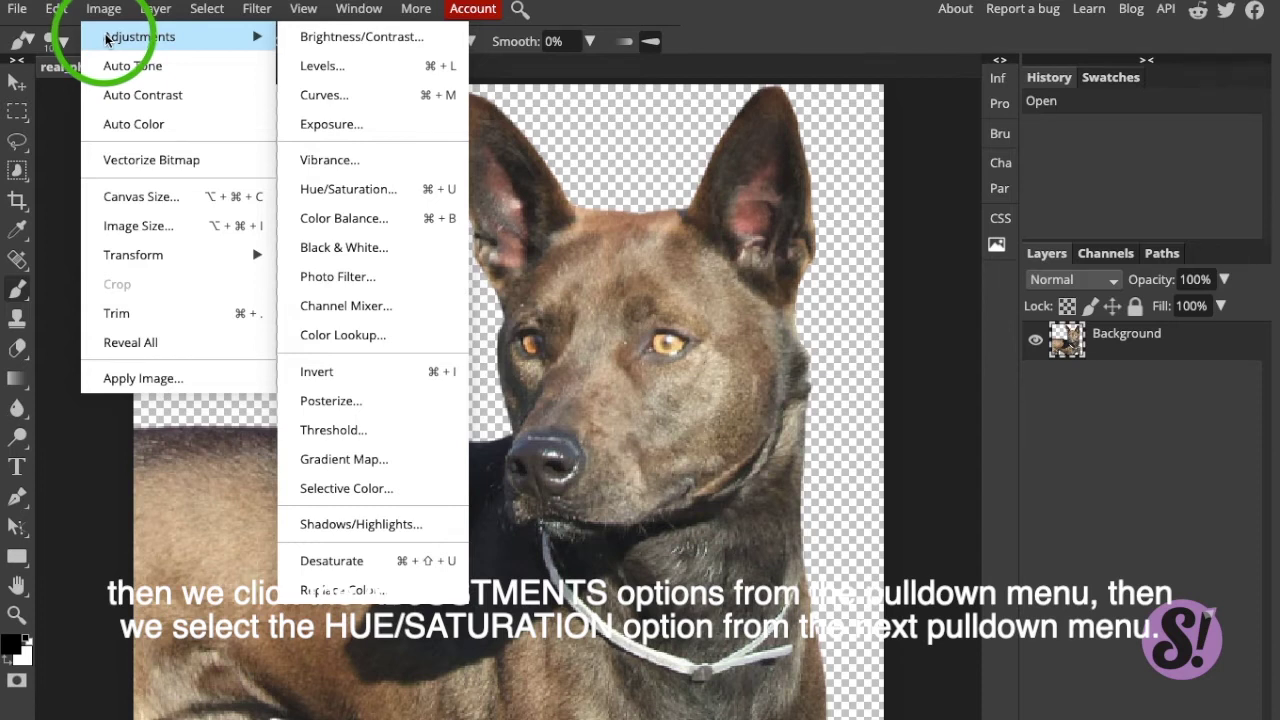
{"action": "left_click", "coordinate": [360, 189]}
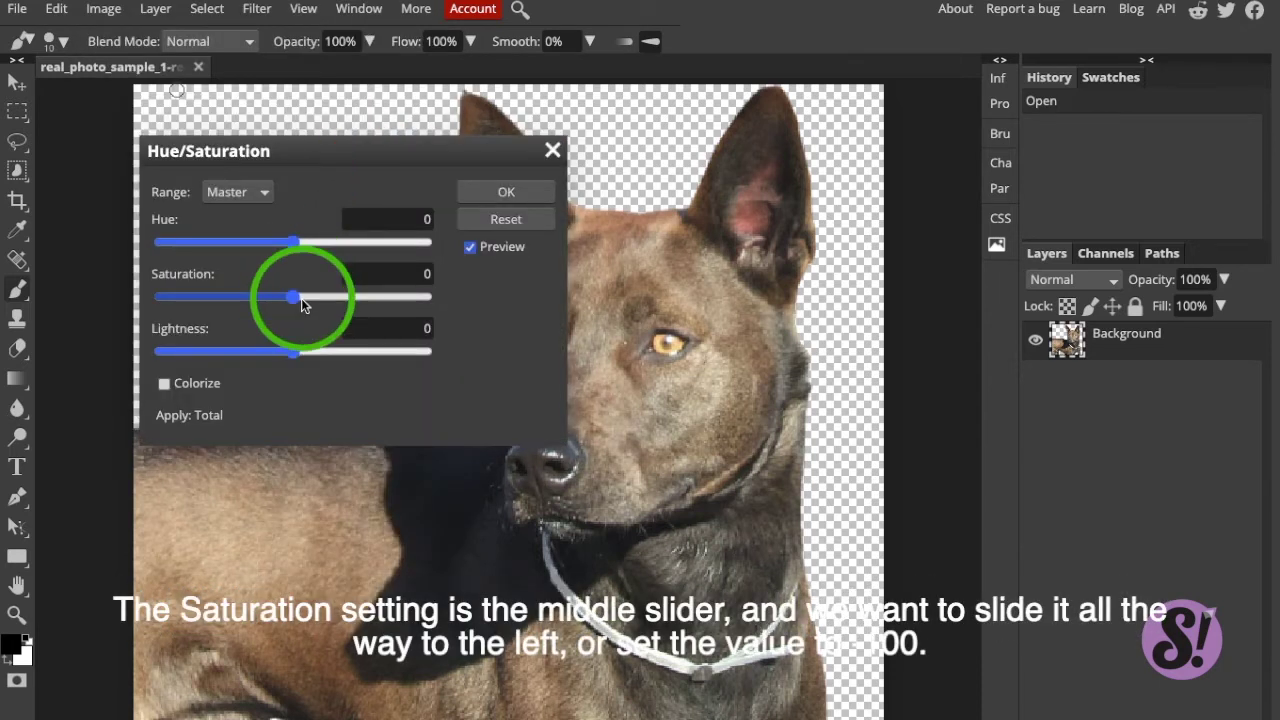
{"action": "left_click_drag", "start_coordinate": [296, 296], "coordinate": [147, 296]}
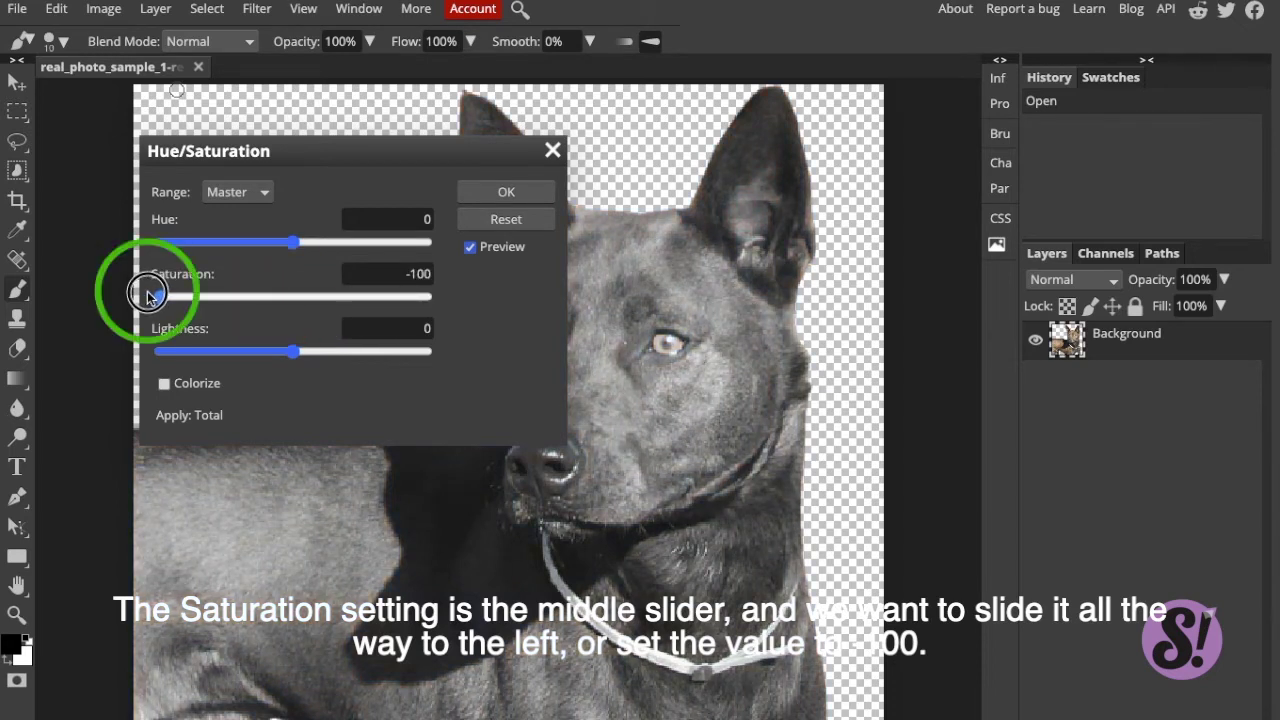
{"action": "left_click", "coordinate": [148, 296]}
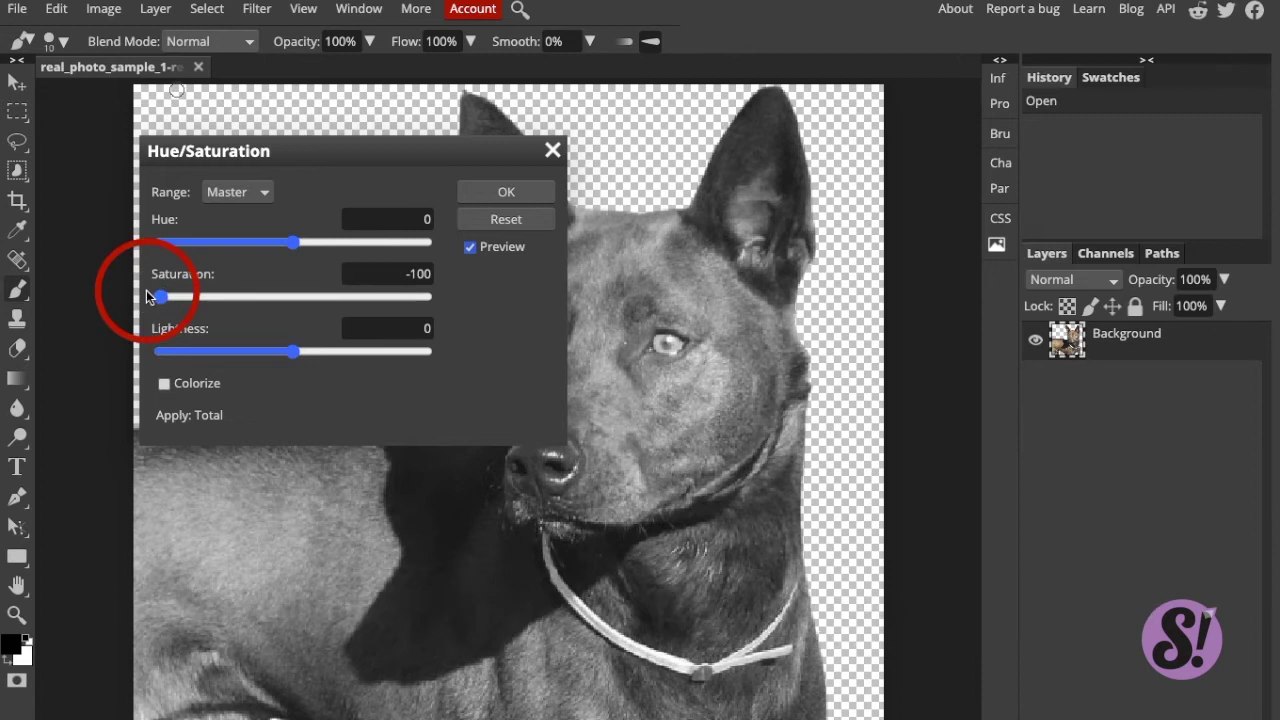
{"action": "left_click", "coordinate": [505, 193]}
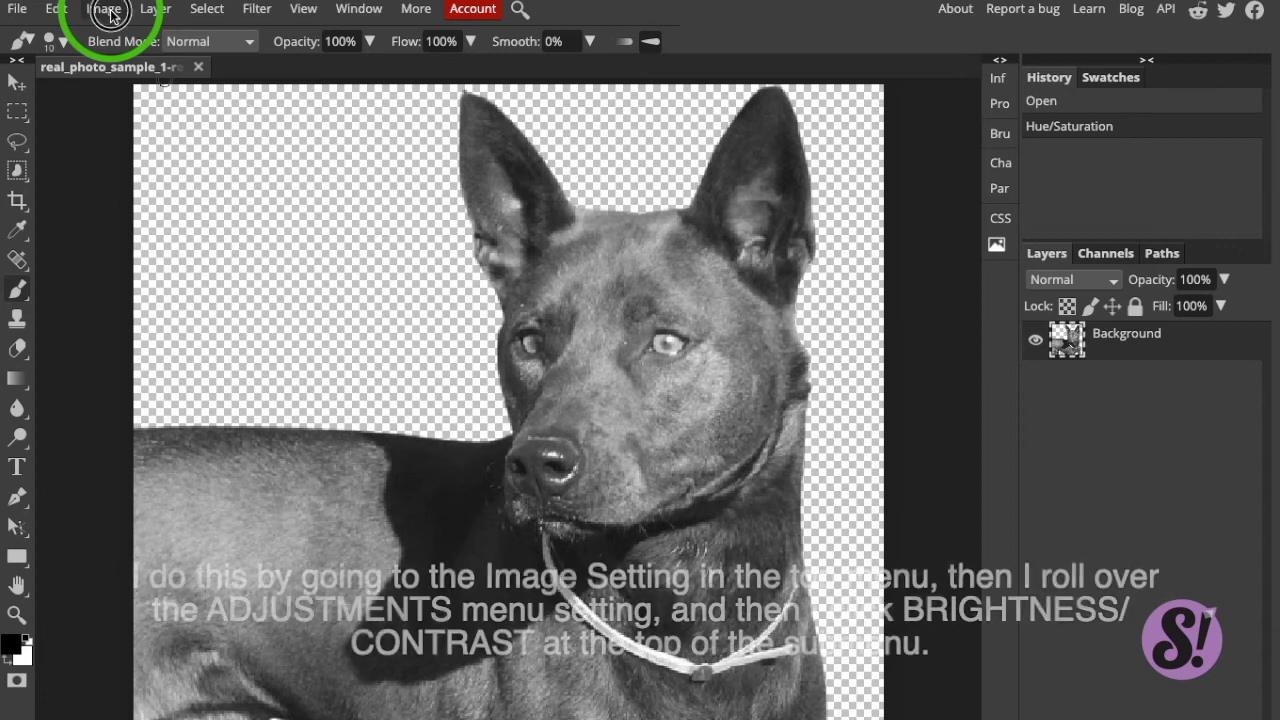
- Apply Brightness/Contrast to the greyscale dog photo with Contrast raised to 70
{"action": "left_click", "coordinate": [112, 16]}
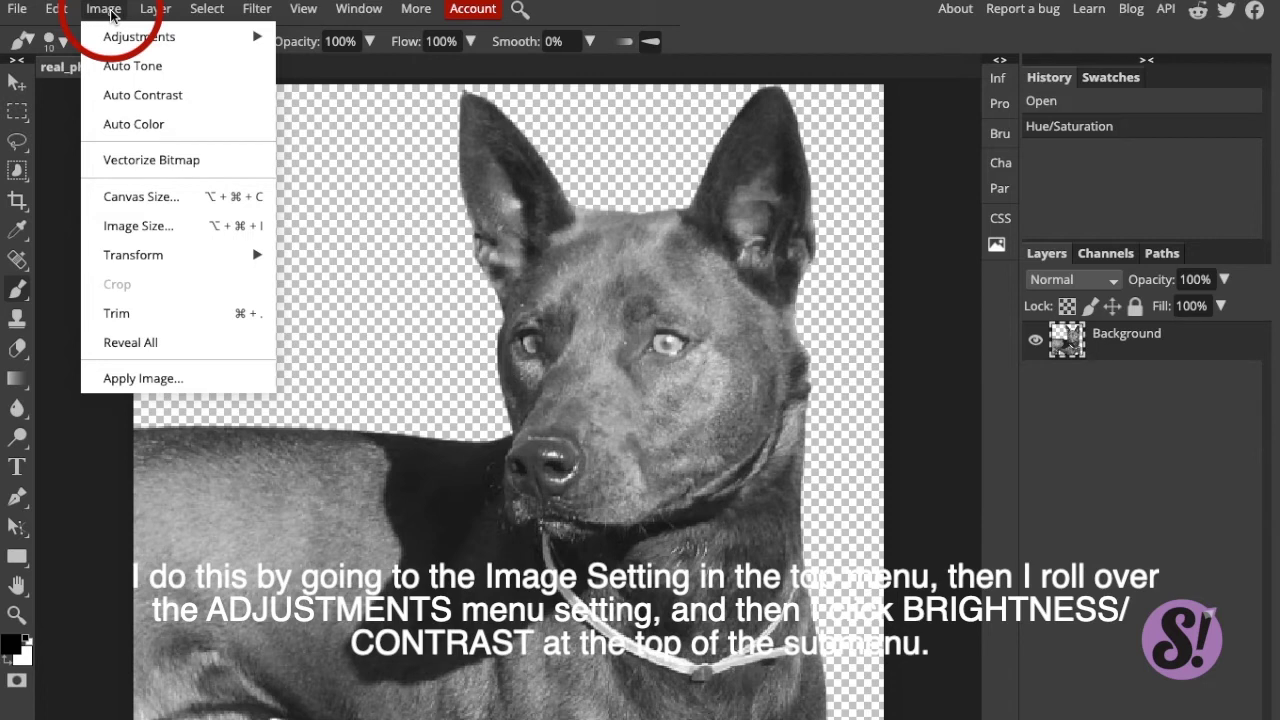
{"action": "mouse_move", "coordinate": [128, 40]}
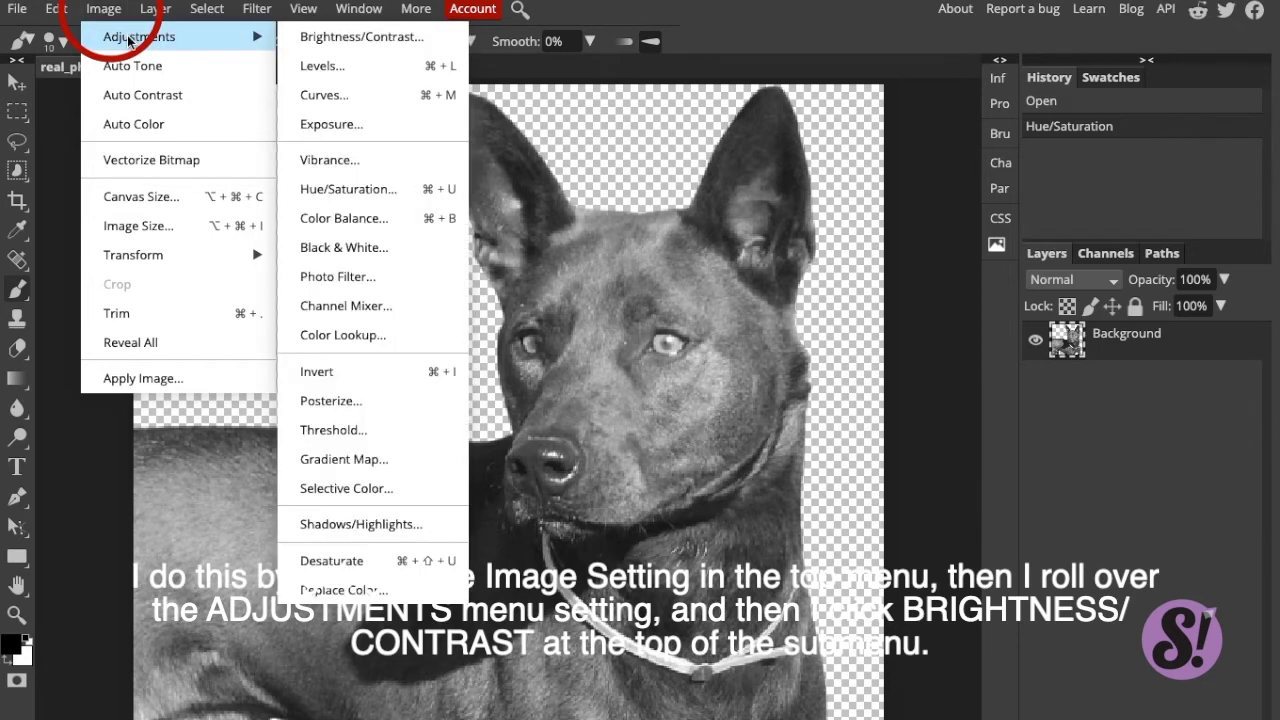
{"action": "left_click", "coordinate": [357, 38]}
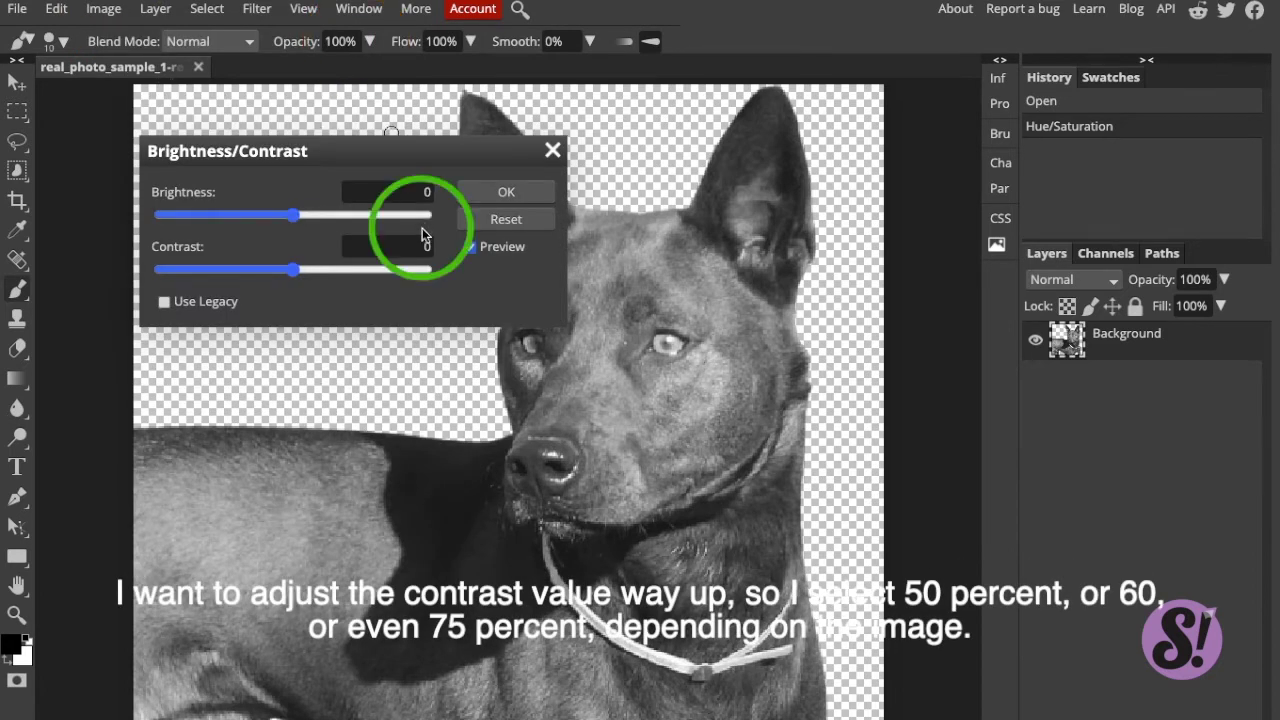
{"action": "left_click_drag", "start_coordinate": [296, 272], "coordinate": [385, 280]}
{"action": "left_click", "coordinate": [385, 280]}
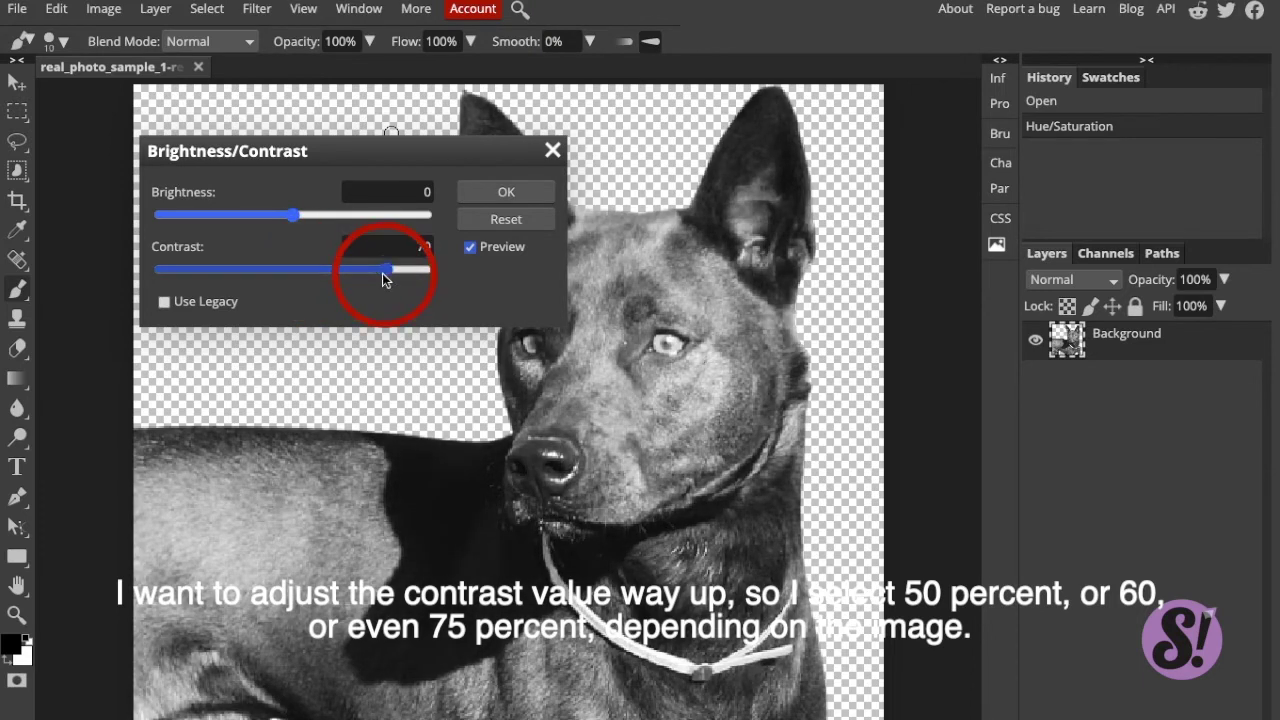
{"action": "left_click", "coordinate": [489, 197]}
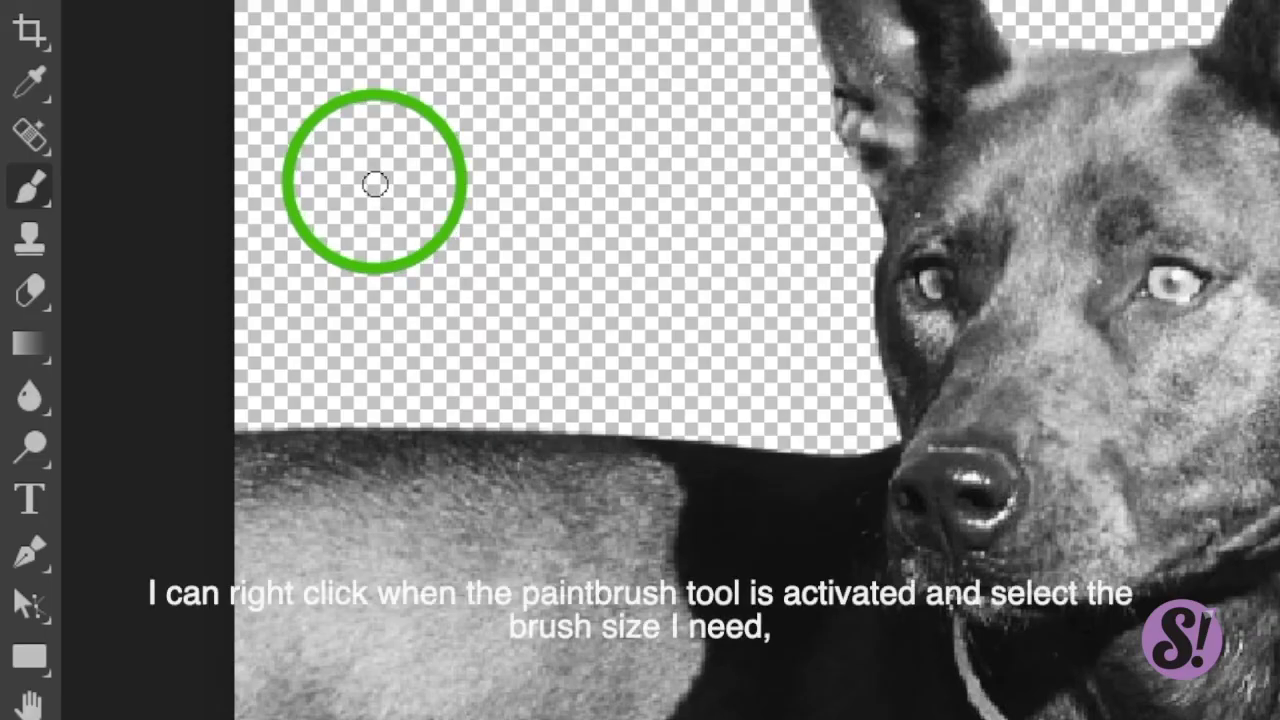
- Paint two small black brush dots on the dog's left eye to darken its pupil
{"action": "right_click", "coordinate": [372, 182]}
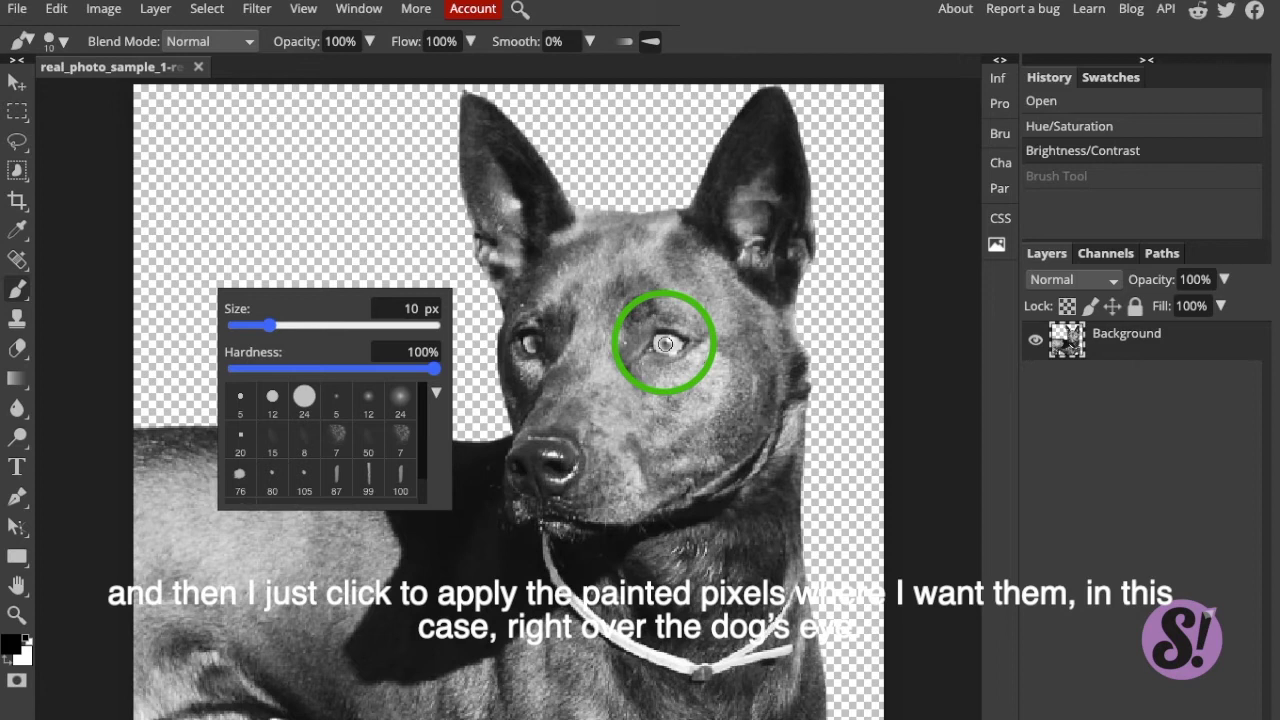
{"action": "left_click", "coordinate": [665, 344]}
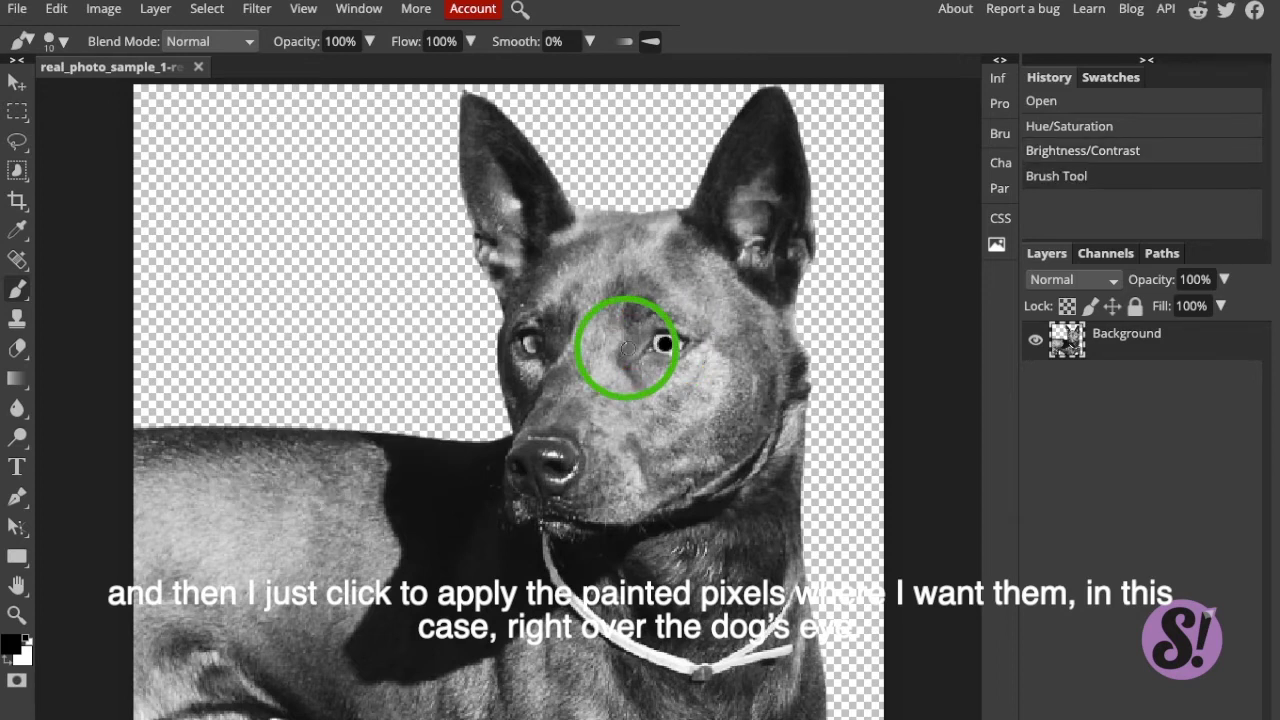
{"action": "key", "text": "ctrl+plus"}
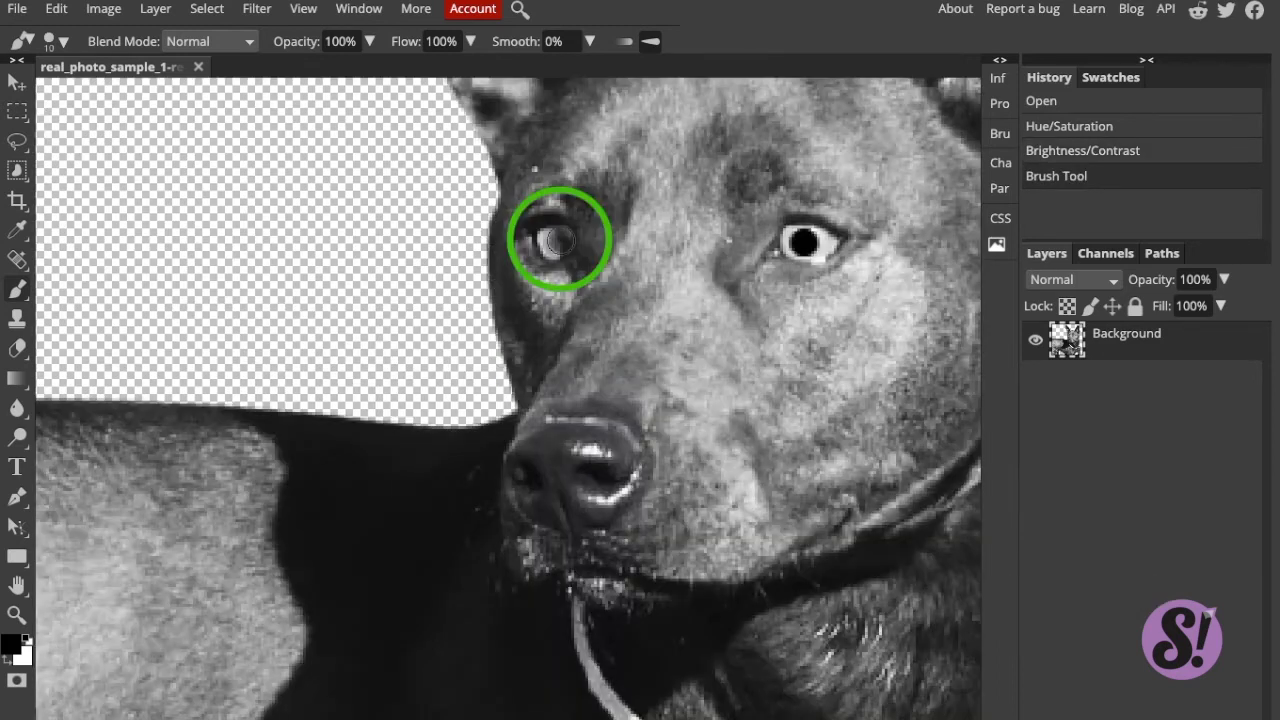
{"action": "left_click", "coordinate": [550, 238]}
{"action": "key", "text": "ctrl+minus"}
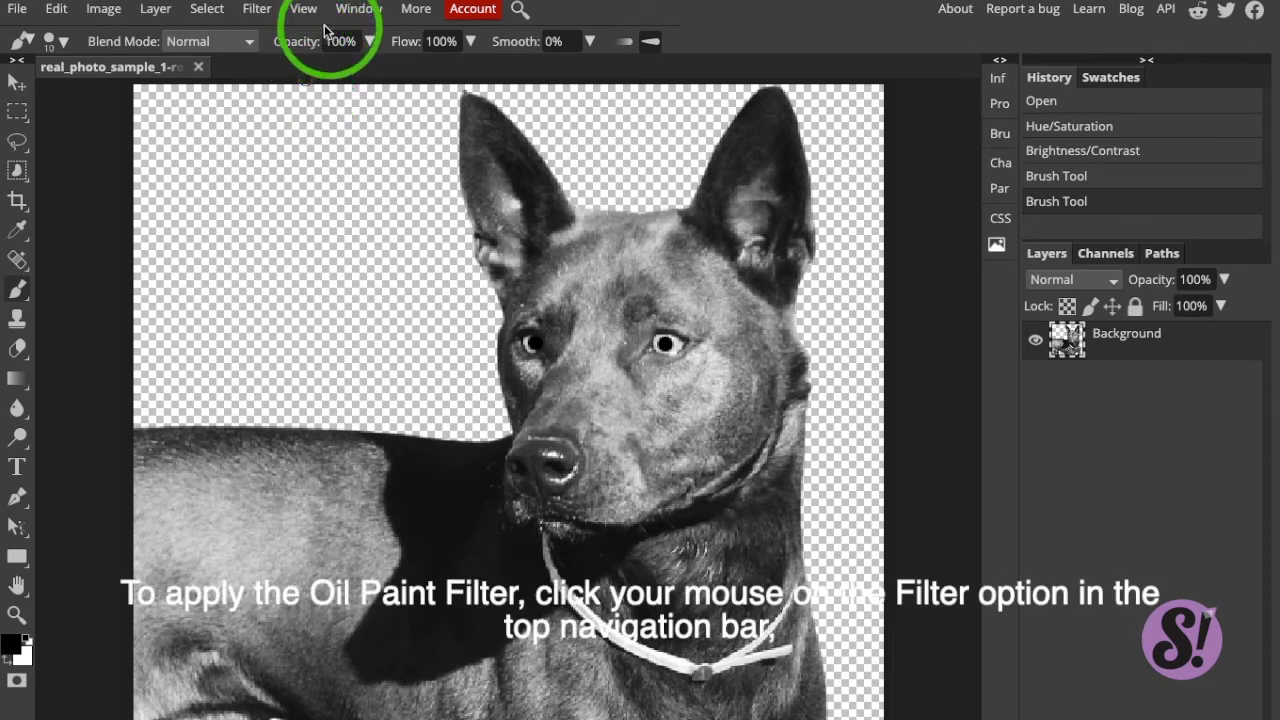
- Apply the Oil Paint filter with Radius 3.0 px and Cleanliness about 4.9 px
{"action": "left_click", "coordinate": [255, 10]}
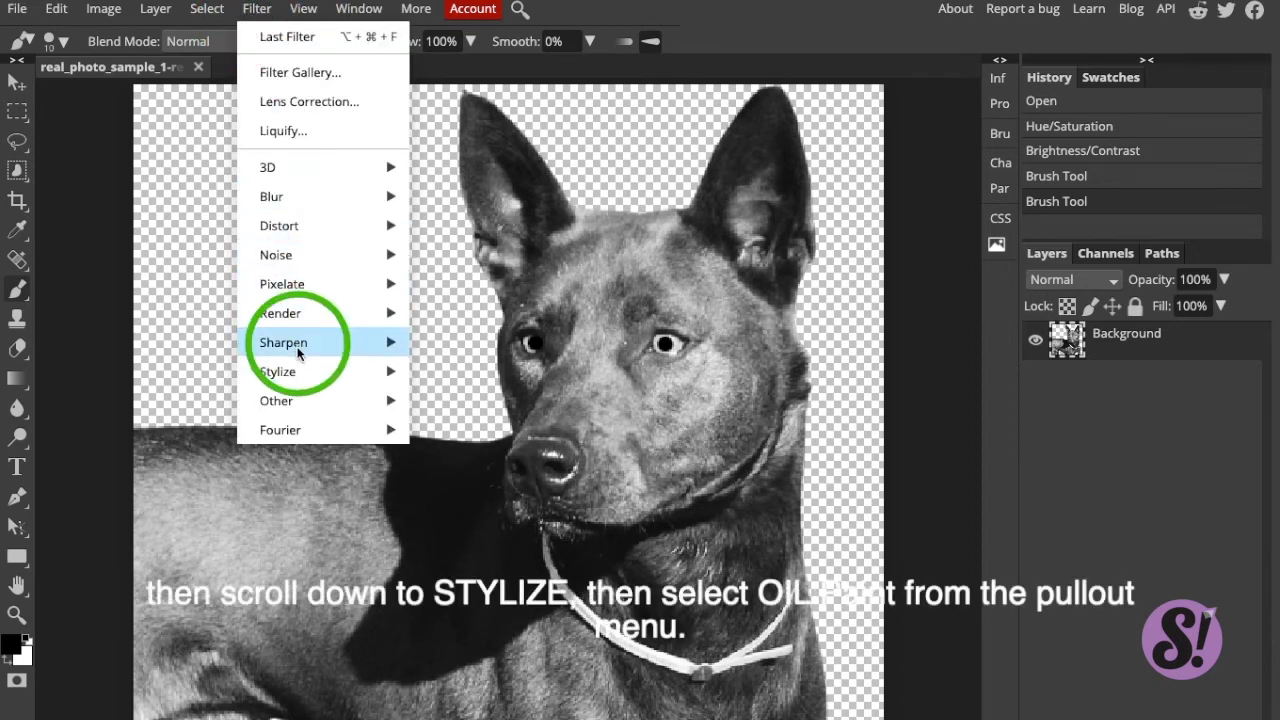
{"action": "mouse_move", "coordinate": [300, 373]}
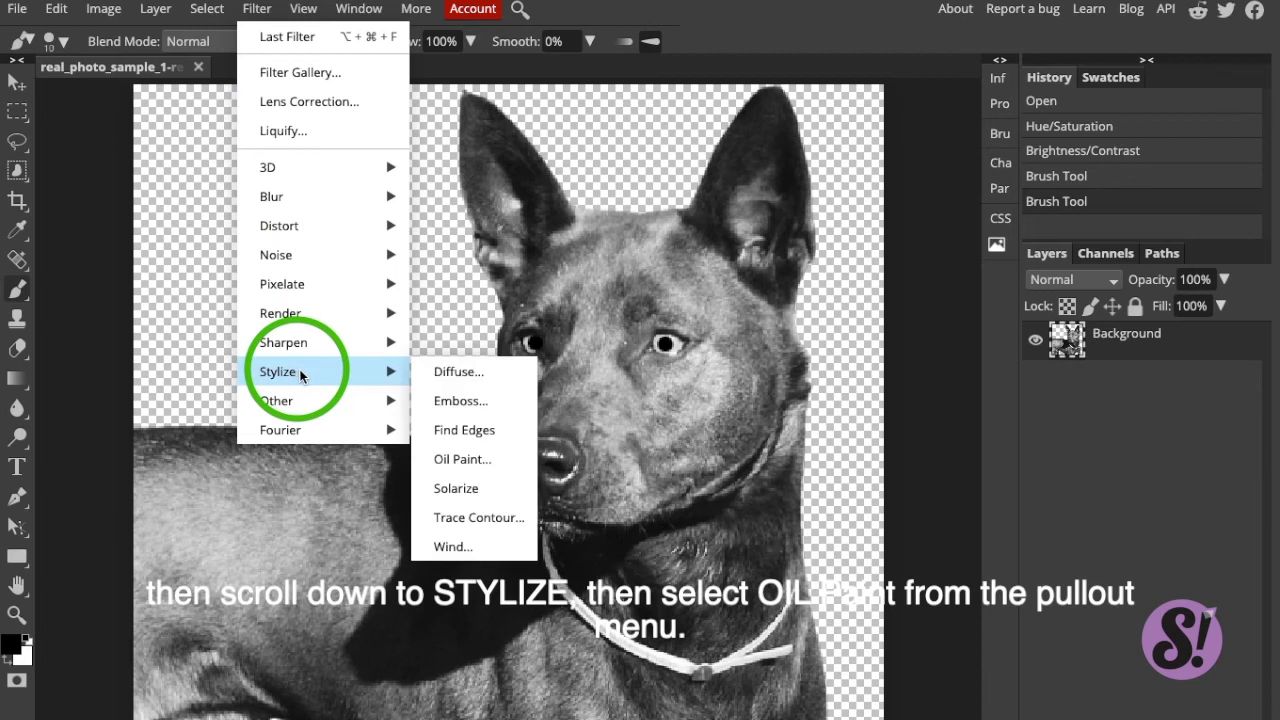
{"action": "left_click", "coordinate": [465, 459]}
{"action": "mouse_move", "coordinate": [893, 296]}
{"action": "left_mouse_down"}
{"action": "mouse_move", "coordinate": [880, 298]}
{"action": "mouse_move", "coordinate": [1010, 293]}
{"action": "left_mouse_up"}
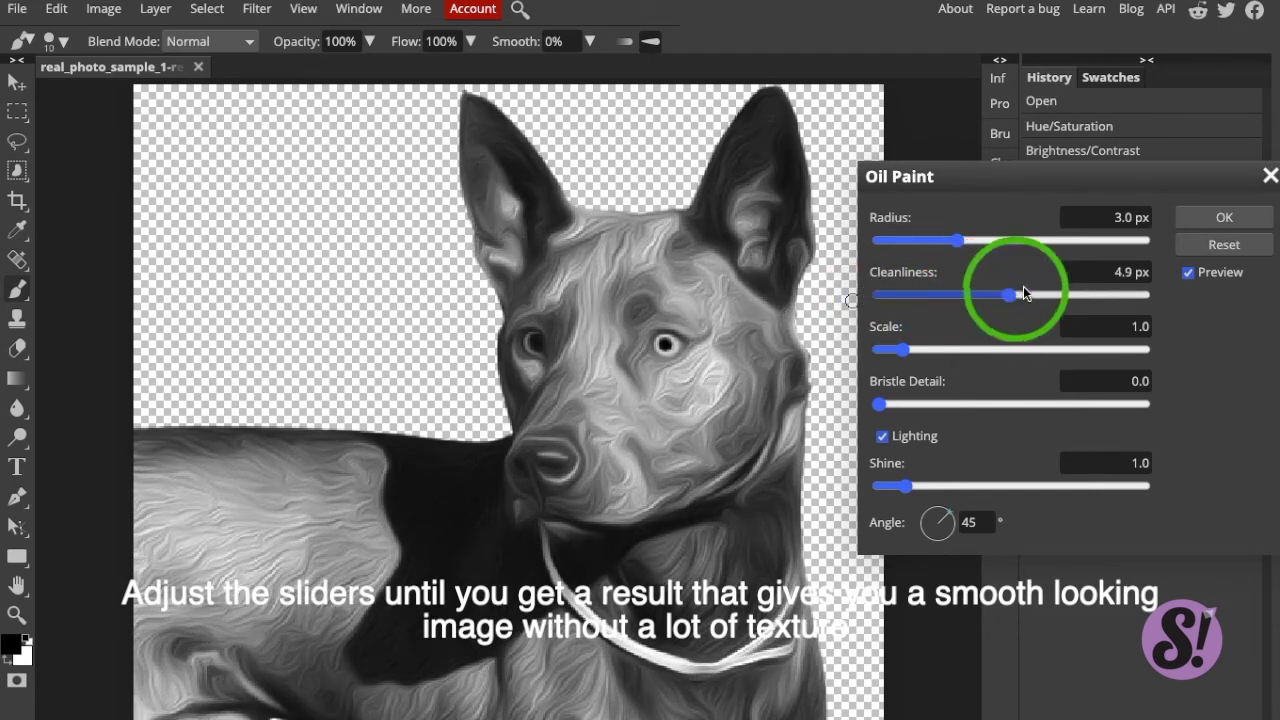
{"action": "left_click", "coordinate": [1222, 218]}
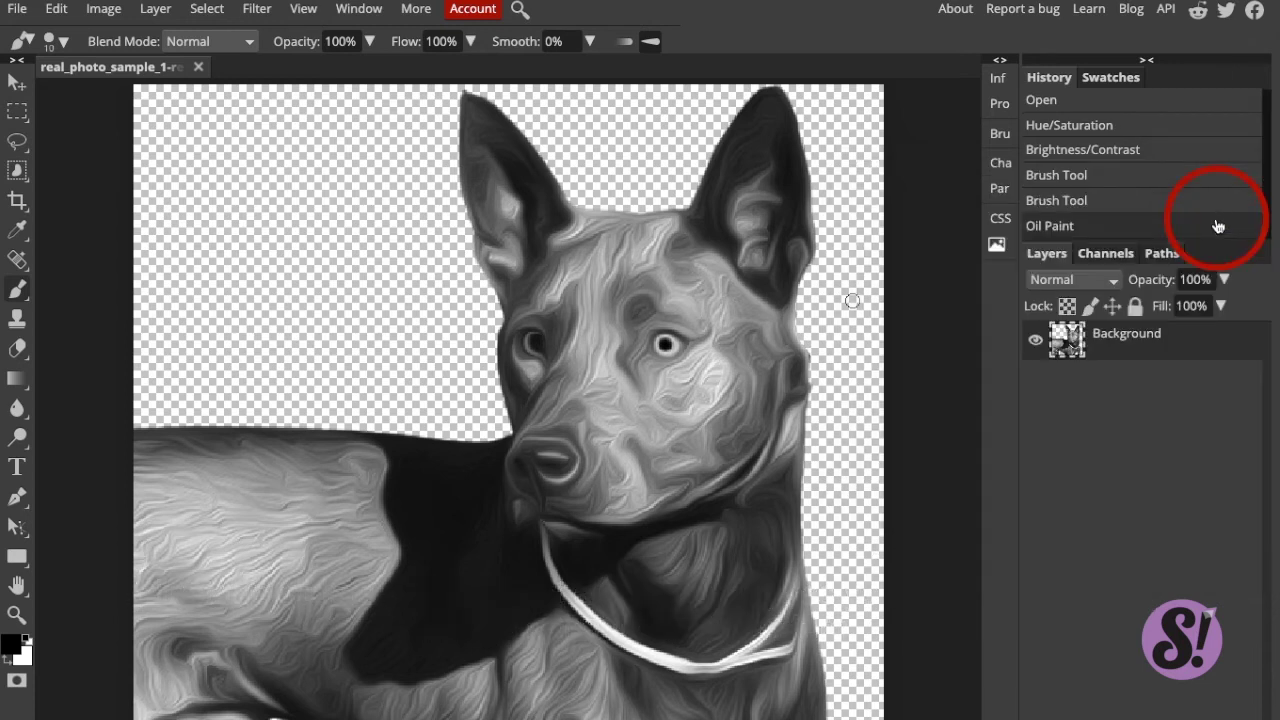
- Preview a Threshold adjustment on the oil-painted dog with the level set to 125
{"action": "left_click", "coordinate": [104, 10]}
{"action": "mouse_move", "coordinate": [114, 36]}
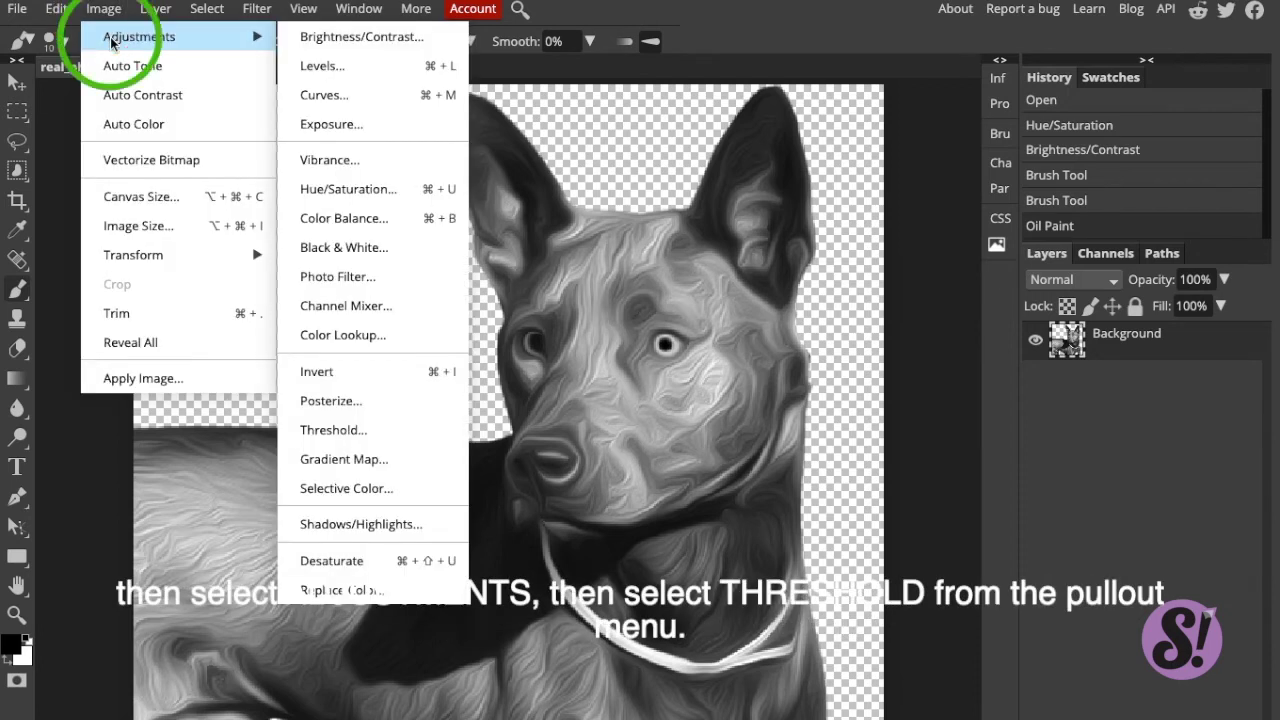
{"action": "left_click", "coordinate": [334, 431]}
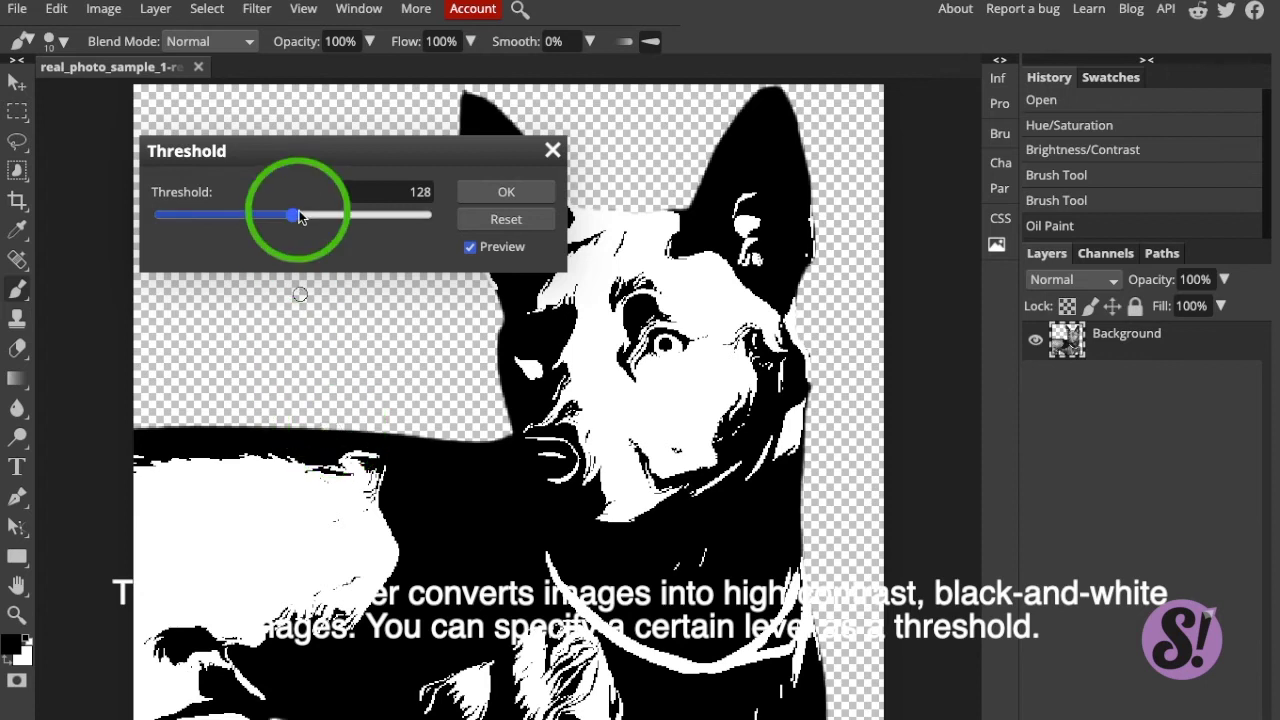
{"action": "mouse_move", "coordinate": [295, 220]}
{"action": "left_mouse_down"}
{"action": "mouse_move", "coordinate": [277, 221]}
{"action": "mouse_move", "coordinate": [302, 218]}
{"action": "left_mouse_up"}
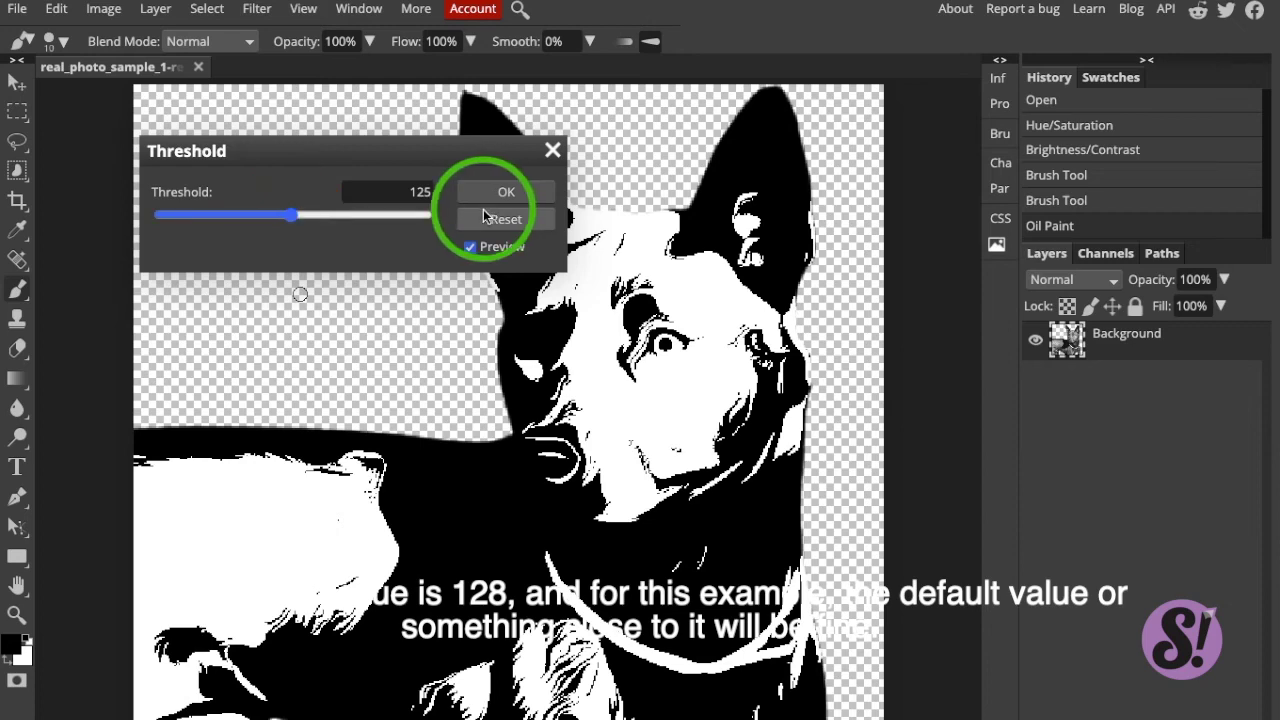
- Confirm the dog's threshold, then apply a 128 Threshold to the New Project.psd copy
{"action": "left_click", "coordinate": [495, 196]}
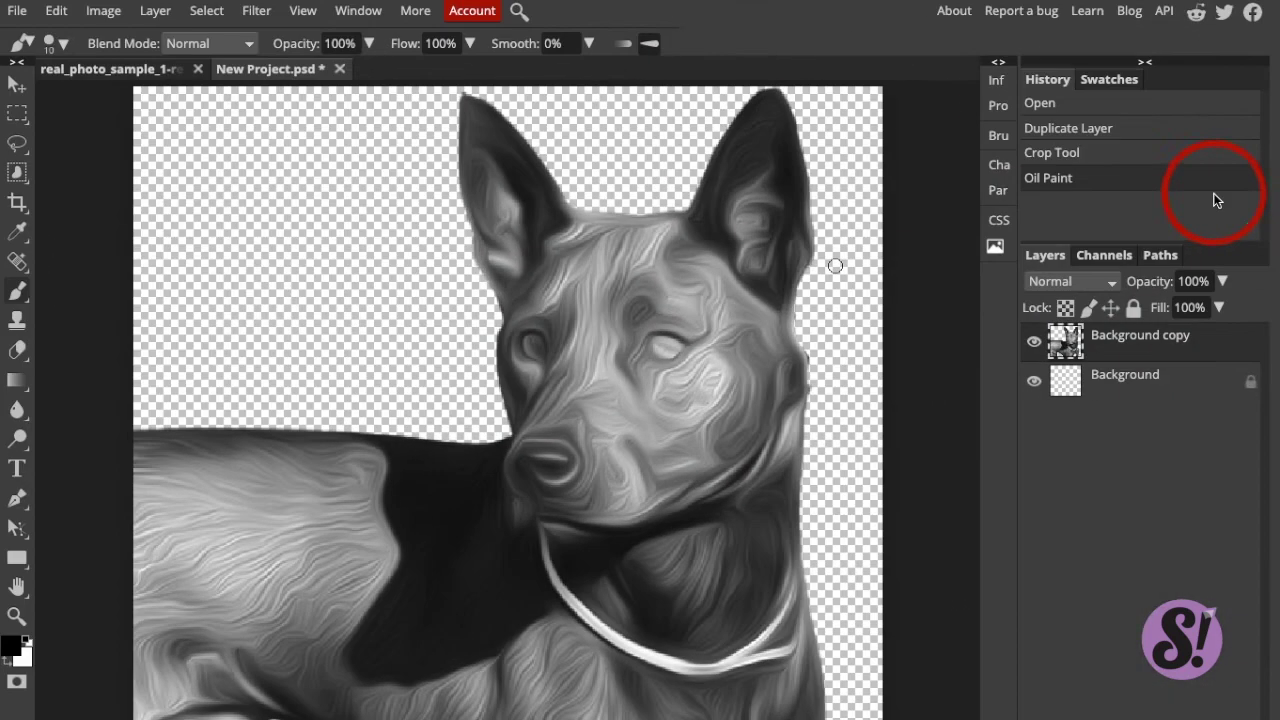
{"action": "left_click_drag", "start_coordinate": [1214, 200], "coordinate": [1214, 200]}
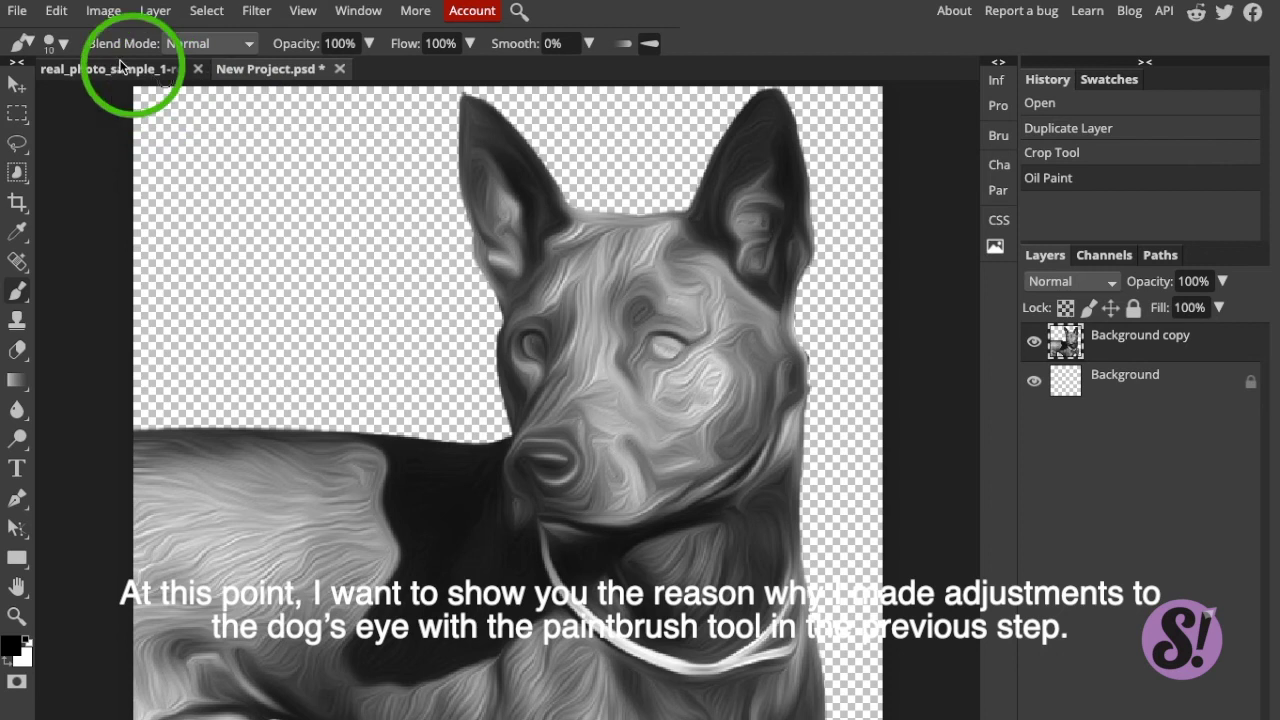
{"action": "left_click", "coordinate": [104, 11]}
{"action": "mouse_move", "coordinate": [125, 47]}
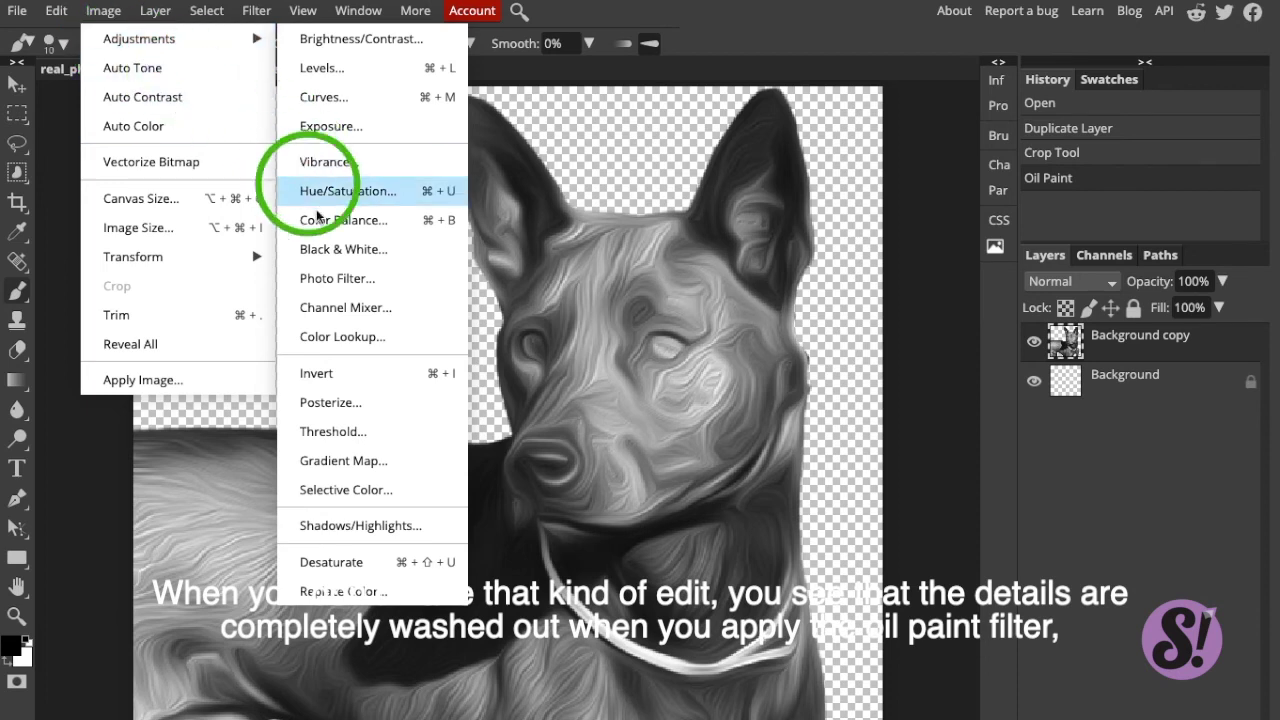
{"action": "left_click", "coordinate": [338, 430]}
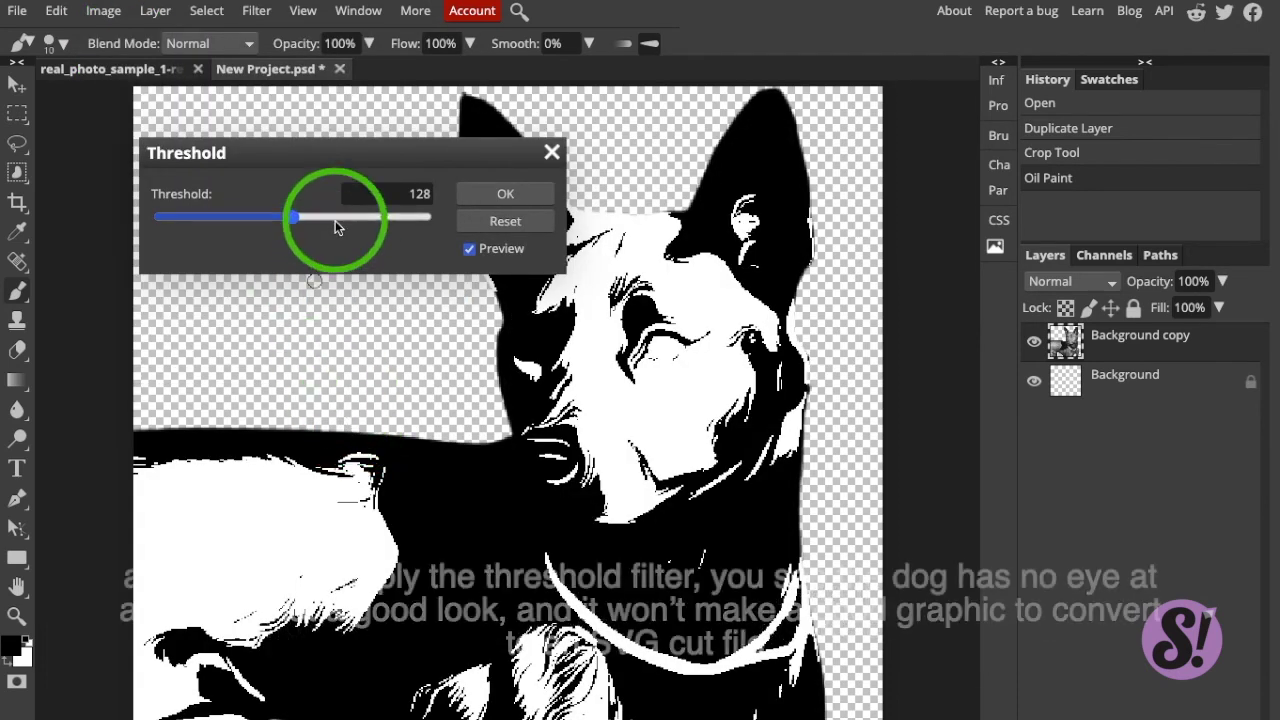
{"action": "left_click", "coordinate": [515, 194]}
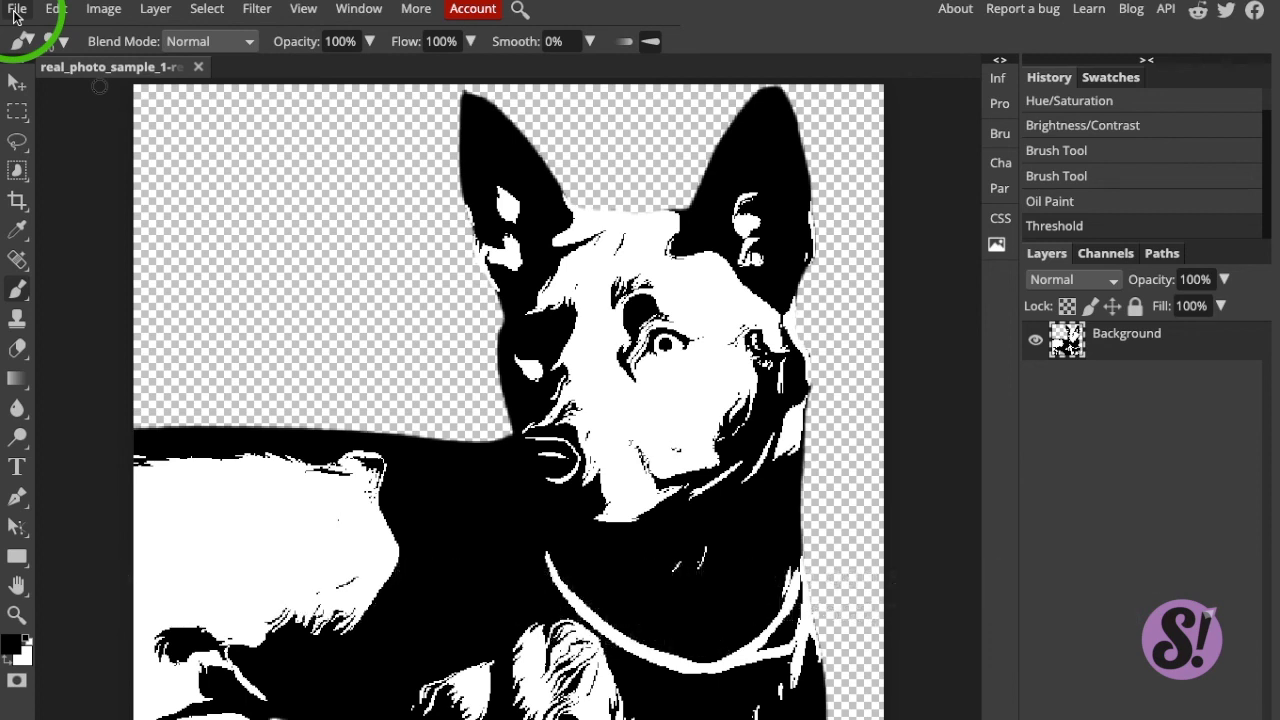
- Bring up File > Export as > PNG, showing a 500 × 500 px PNG at 100% quality
{"action": "left_click", "coordinate": [15, 12]}
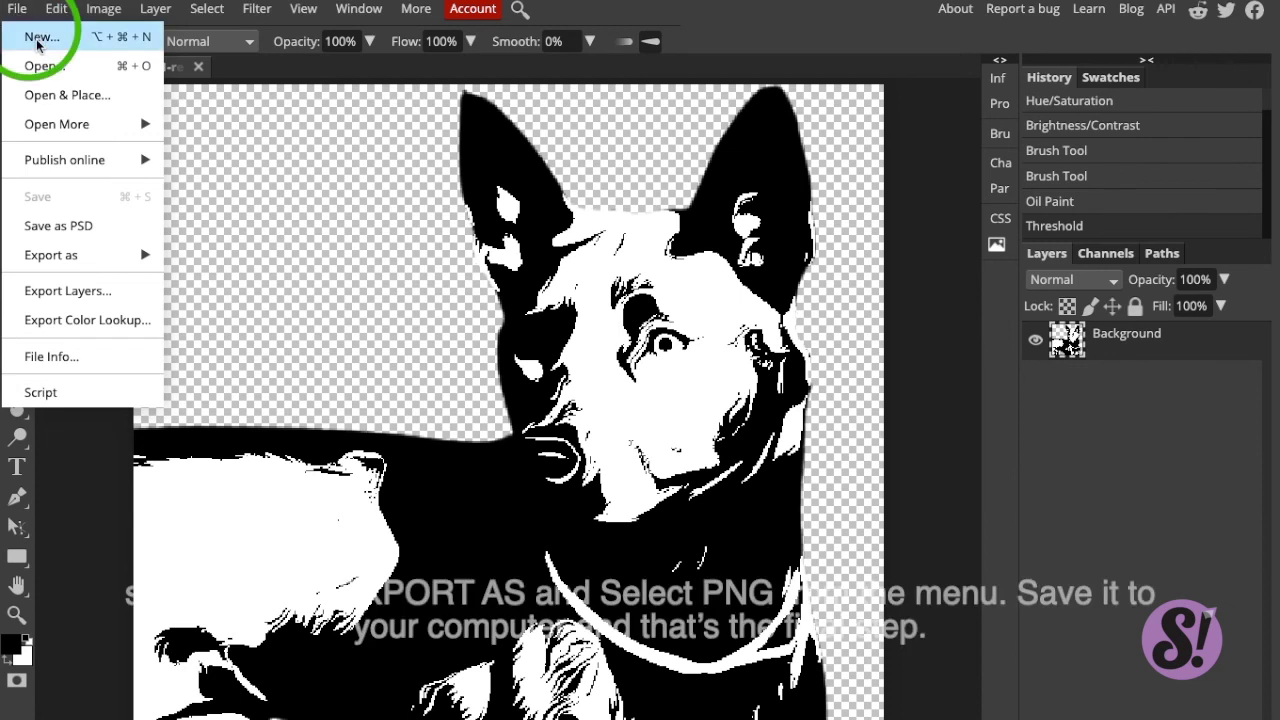
{"action": "mouse_move", "coordinate": [89, 260]}
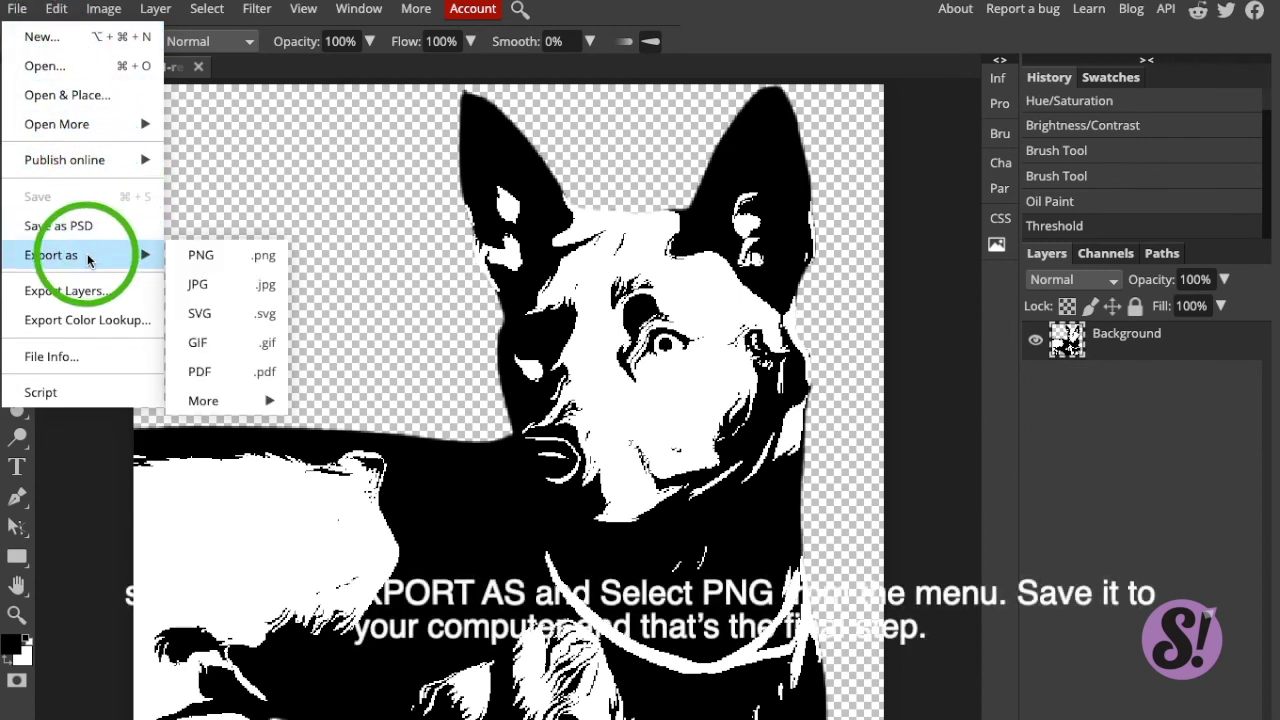
{"action": "left_click", "coordinate": [202, 262]}
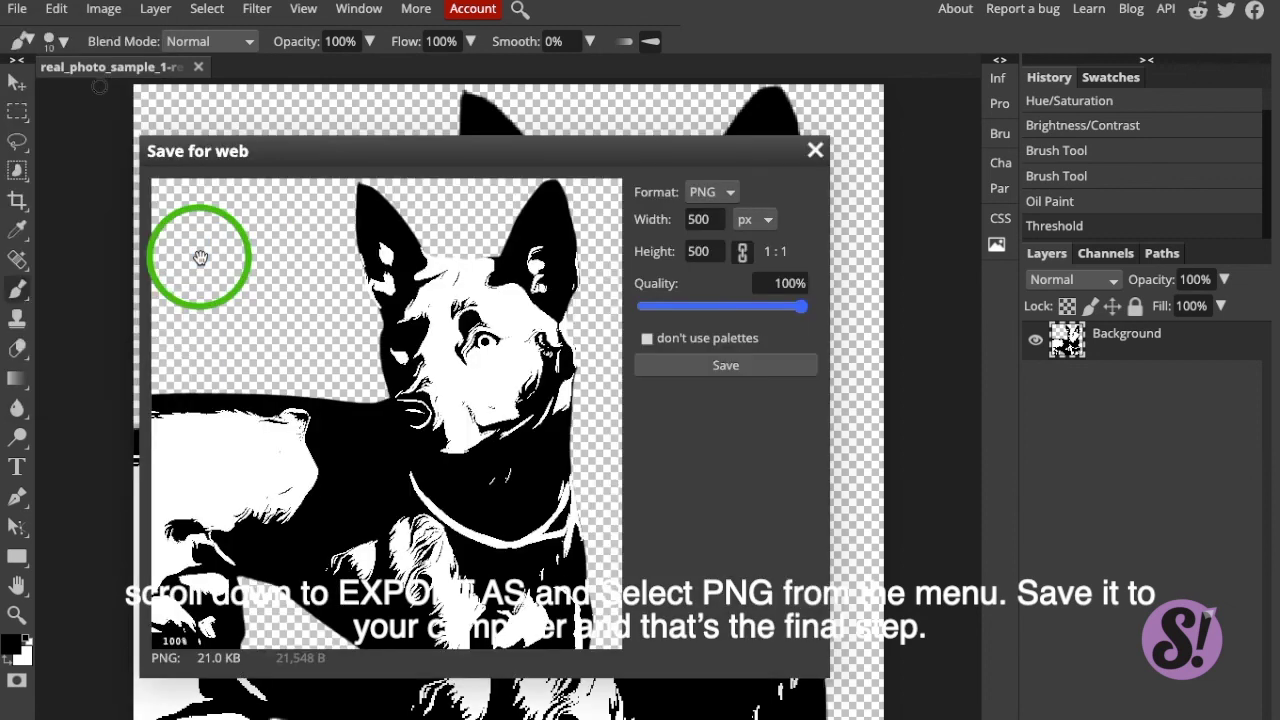